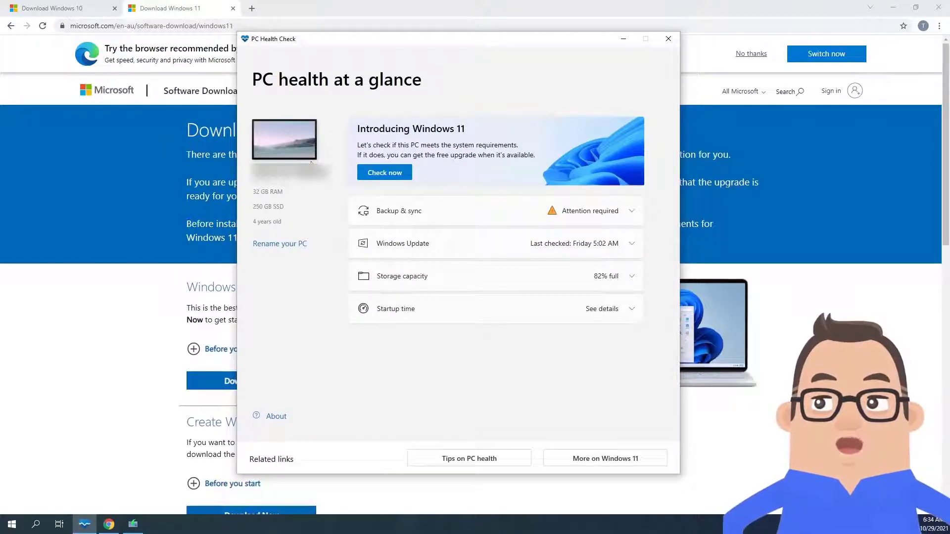
Step: Check in PC Health Check whether this PC meets the Windows 11 requirements, review all results, and close them
left_click(397, 176)
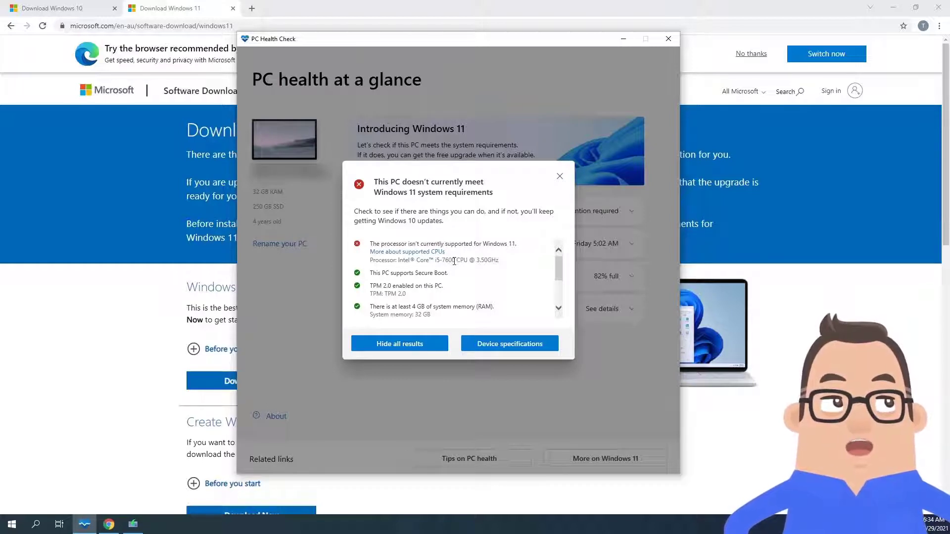
scroll(453, 260, "down", 2)
scroll(455, 265, "up", 2)
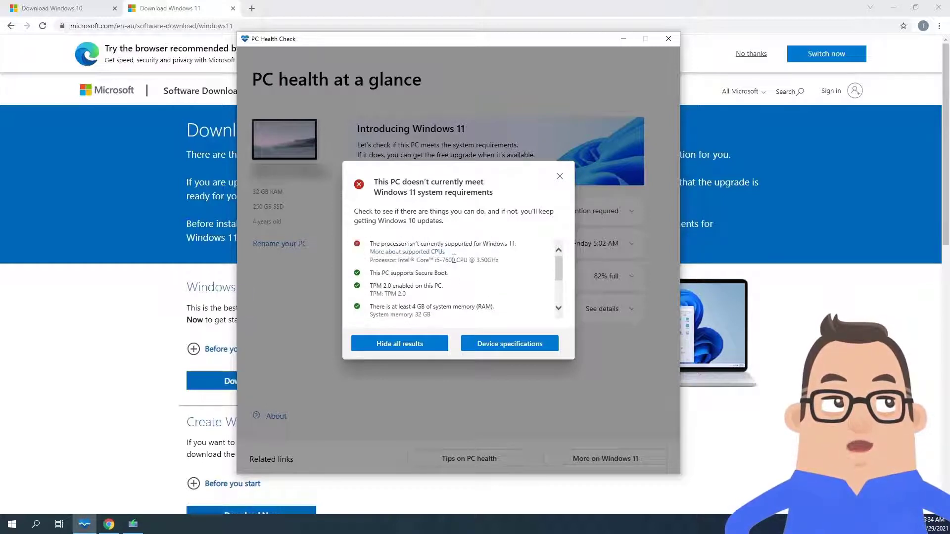
scroll(450, 271, "down", 2)
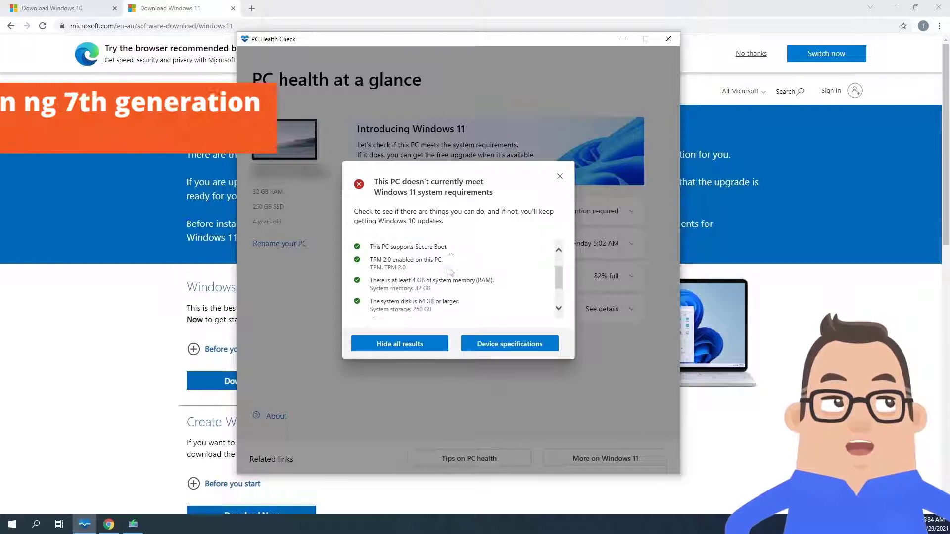
scroll(450, 269, "down", 1)
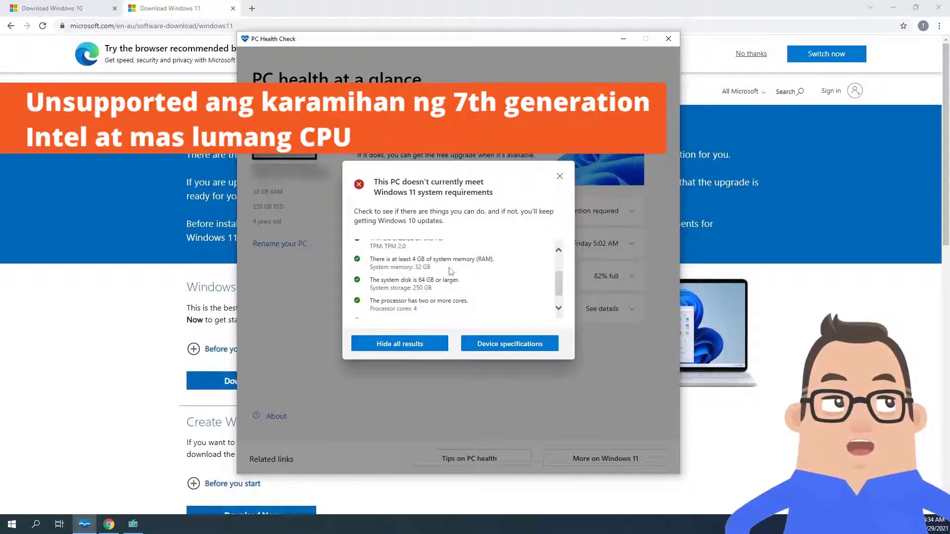
scroll(447, 281, "up", 4)
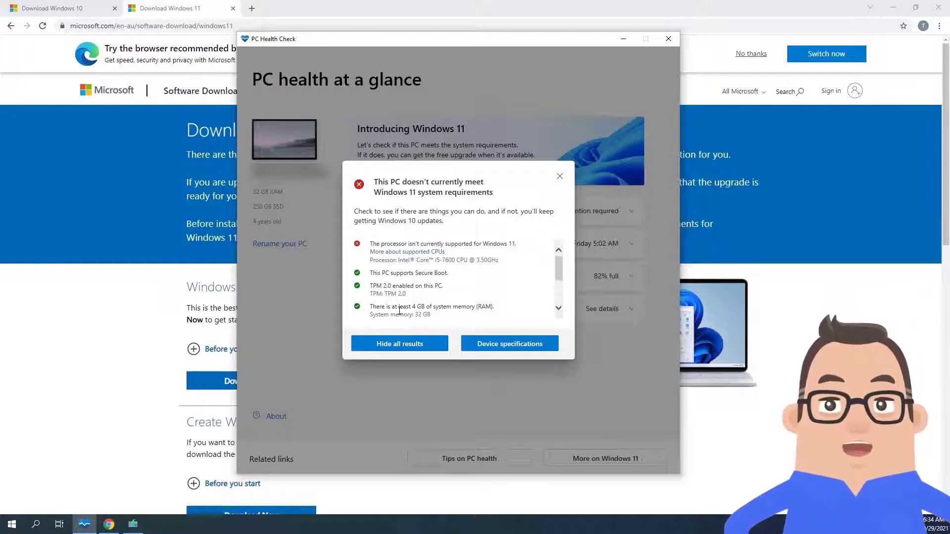
left_click(559, 177)
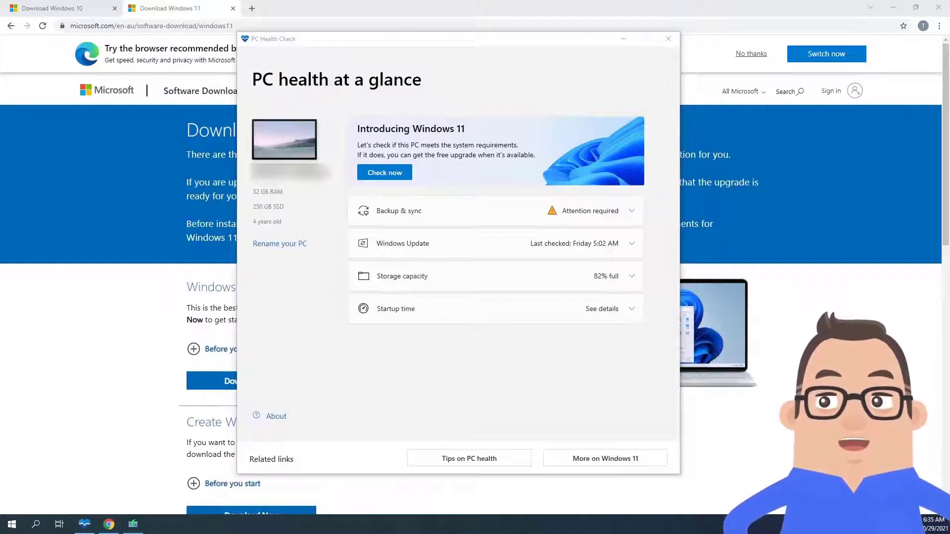
Step: In Windows 10 Setup, choose to create installation media for another PC with the recommended language, edition and architecture
left_click(79, 7)
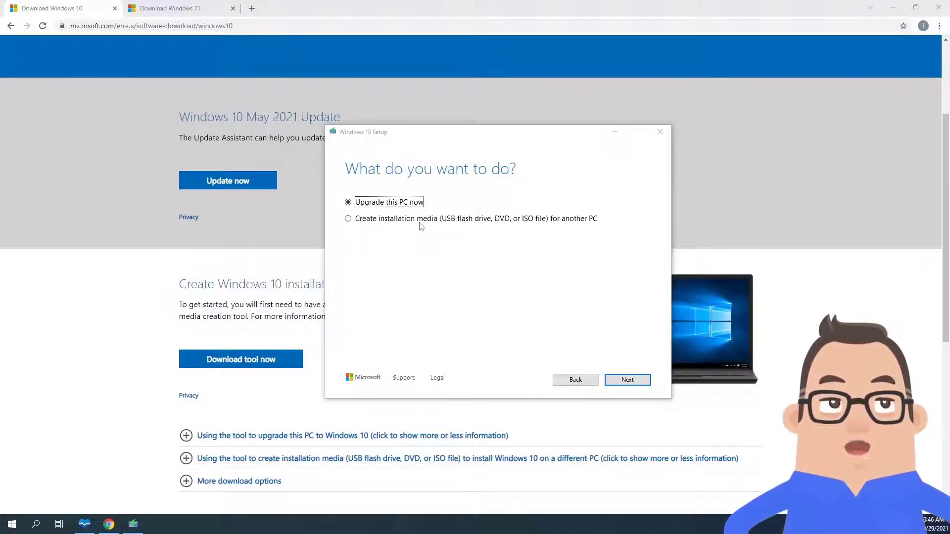
left_click(348, 220)
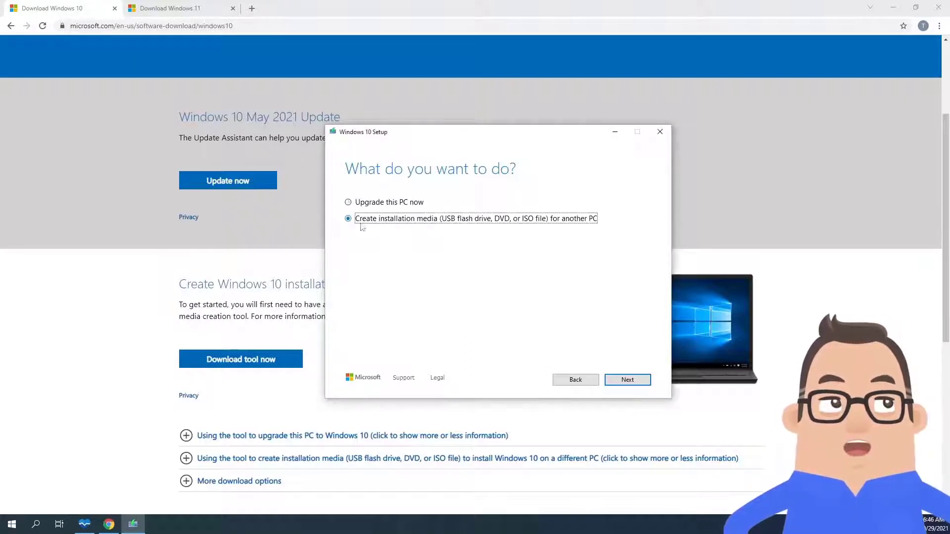
left_click(626, 379)
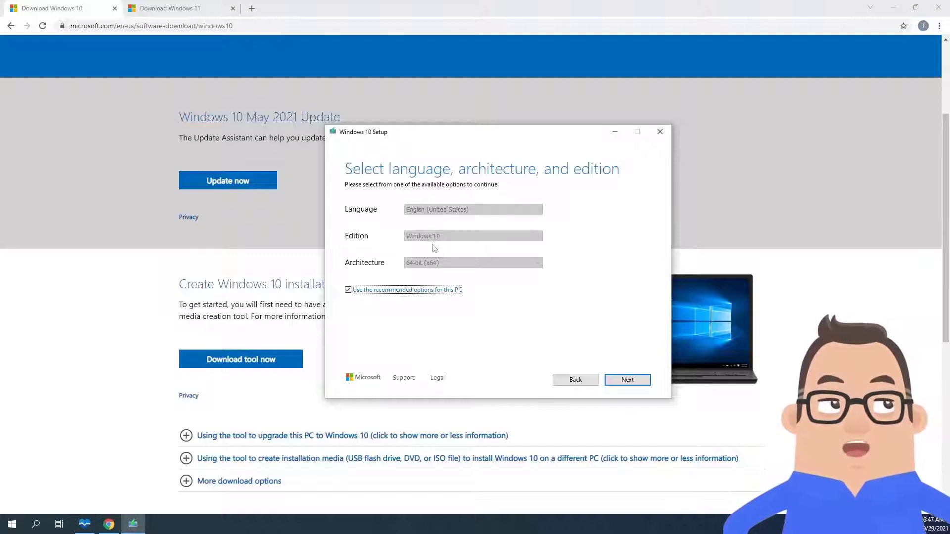
left_click(638, 383)
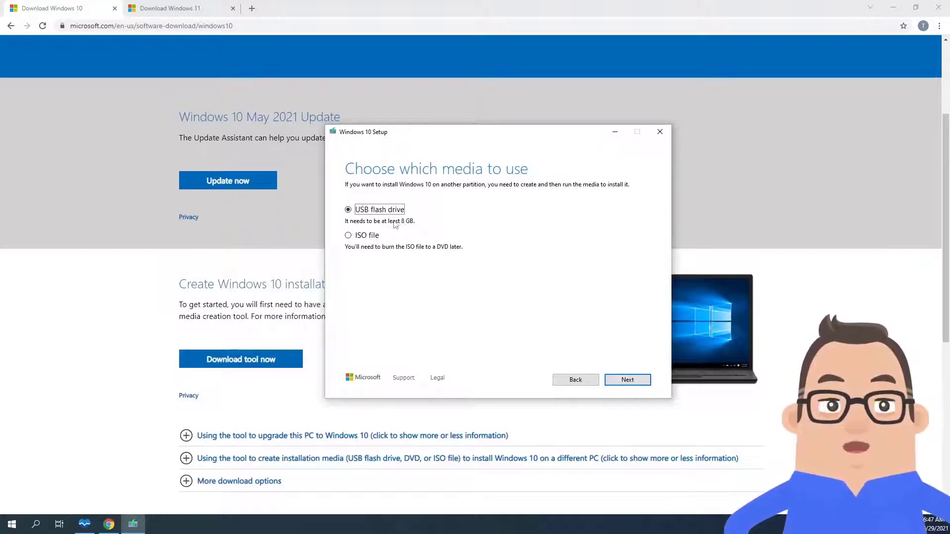
Step: Choose ISO file as the media, save it as Windows.iso in E:\Microsoft, and finish the setup wizard
left_click(348, 236)
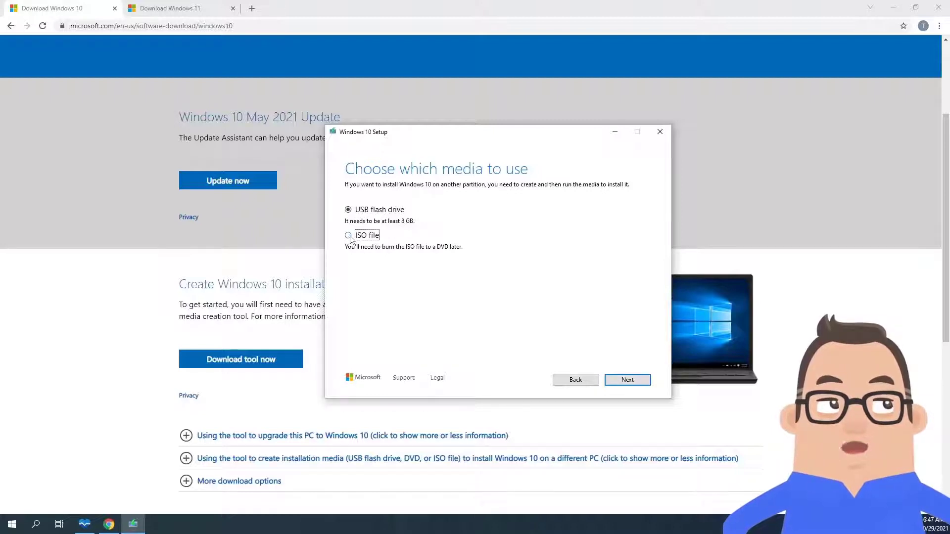
left_click(628, 381)
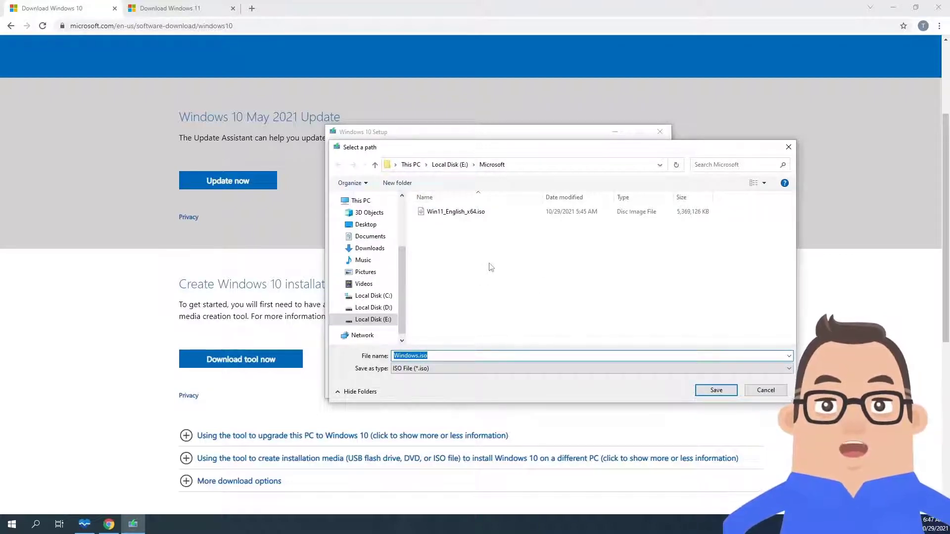
left_click(716, 390)
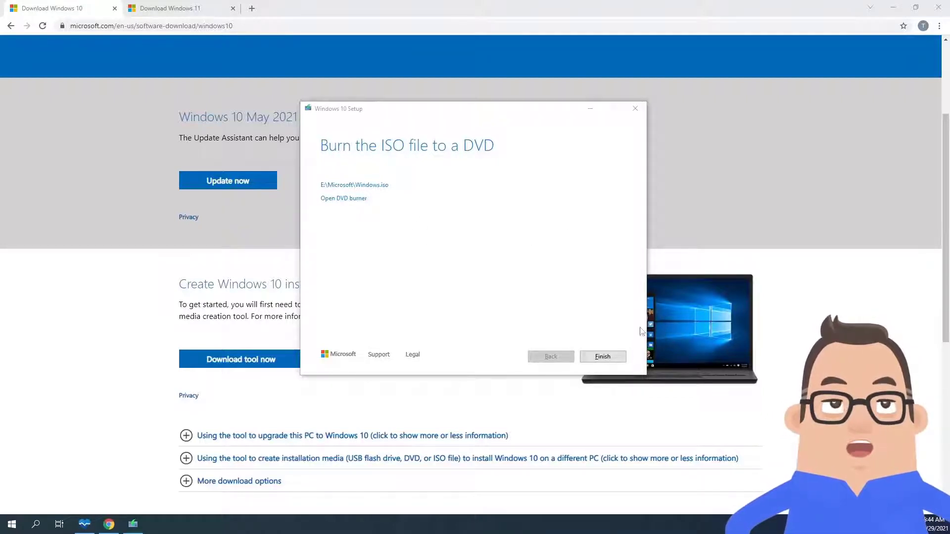
left_click(603, 356)
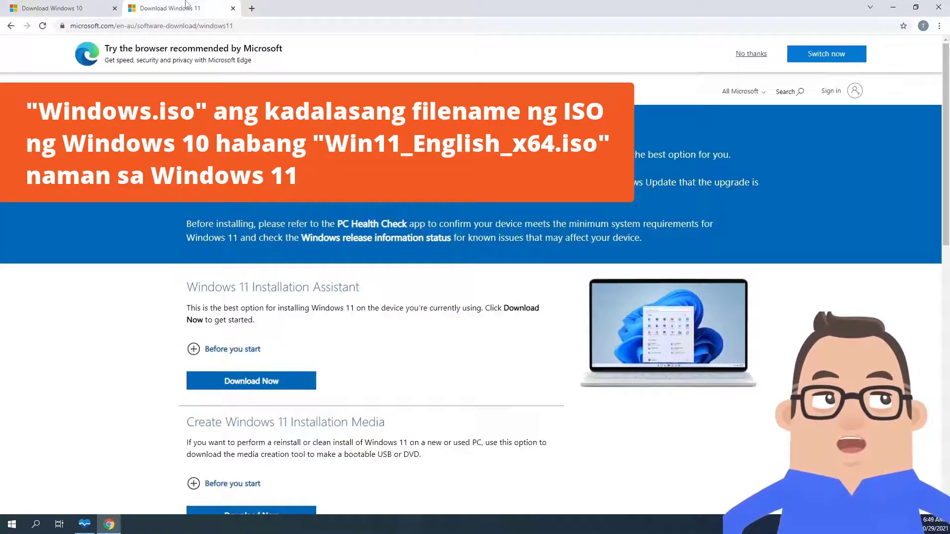
Step: On the Windows 11 download page, select Windows 11 as the disk image (ISO) and submit the download request
left_click(184, 10)
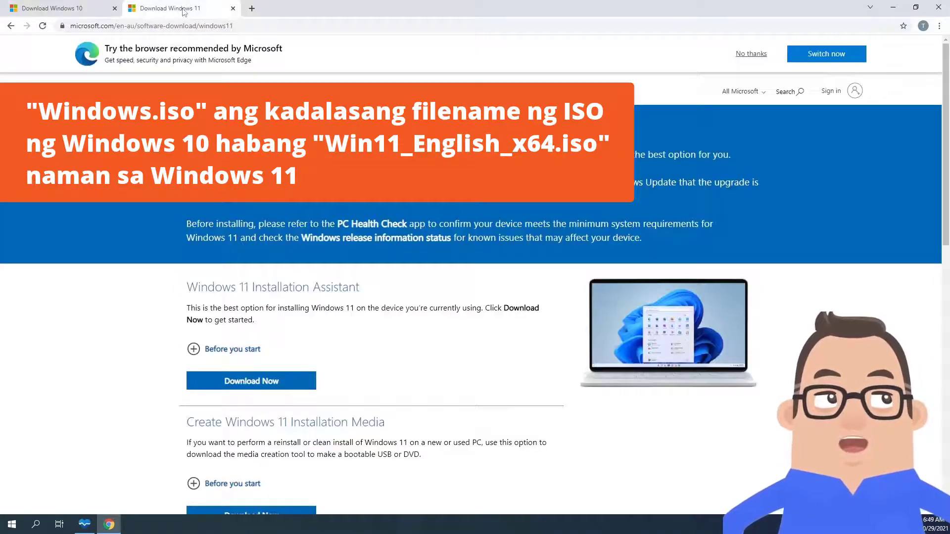
scroll(285, 203, "down", 7)
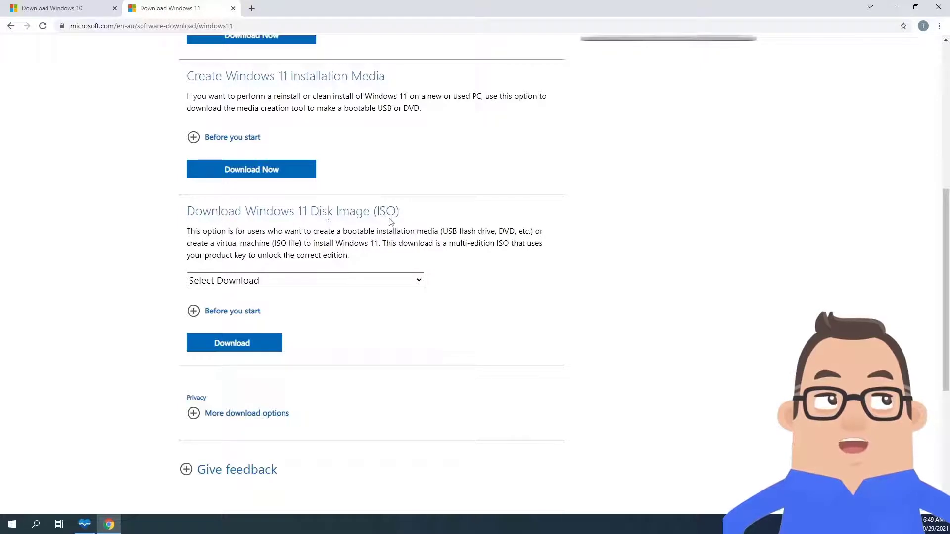
left_click(415, 280)
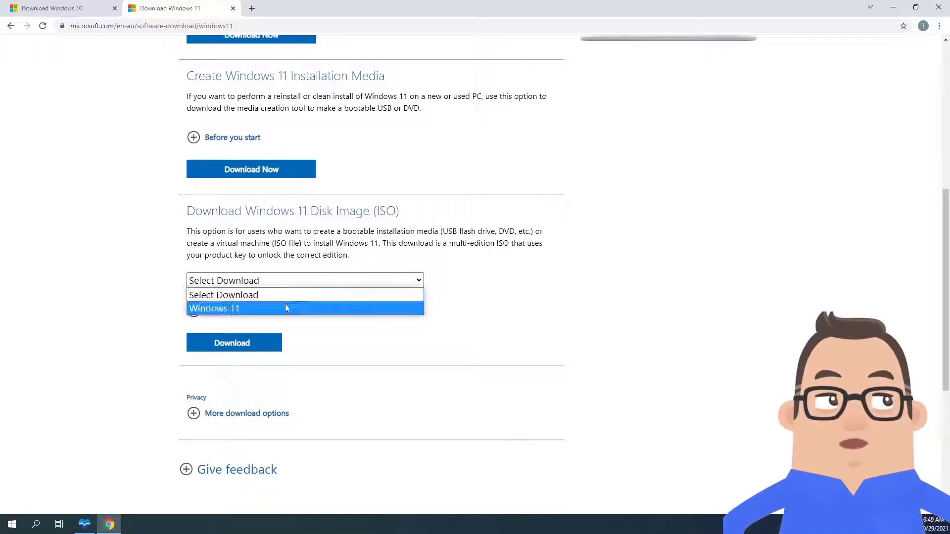
left_click(286, 309)
scroll(283, 237, "down", 3)
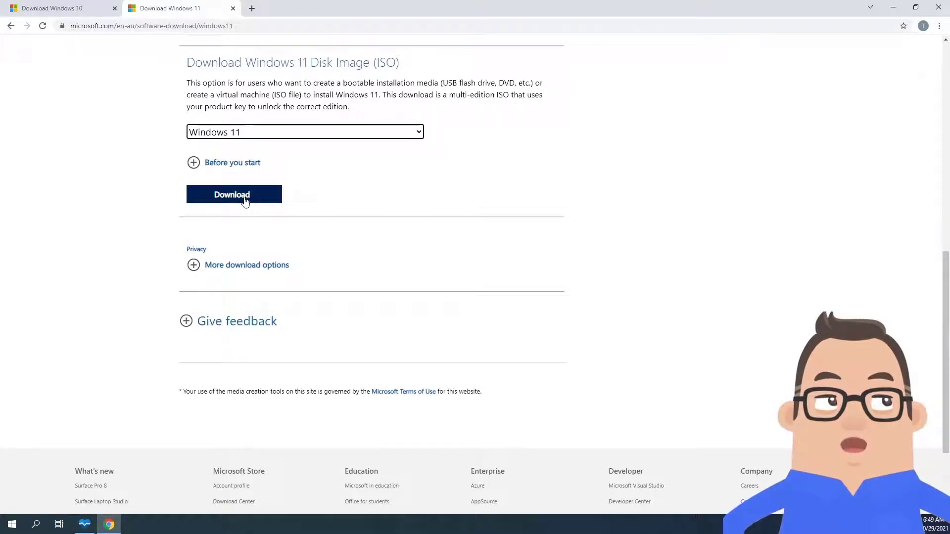
left_click(242, 266)
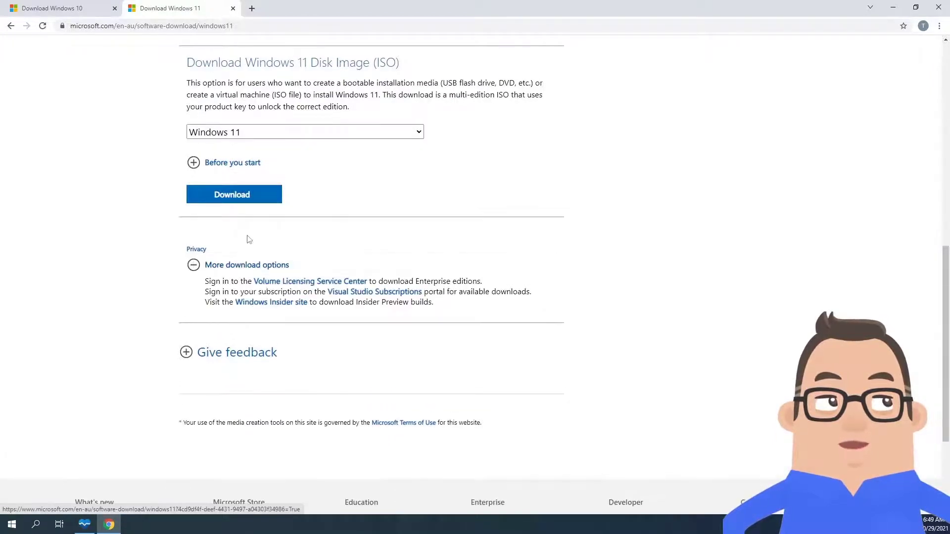
left_click(250, 203)
Step: Choose English as the product language for the Windows 11 ISO and confirm it
scroll(267, 198, "down", 2)
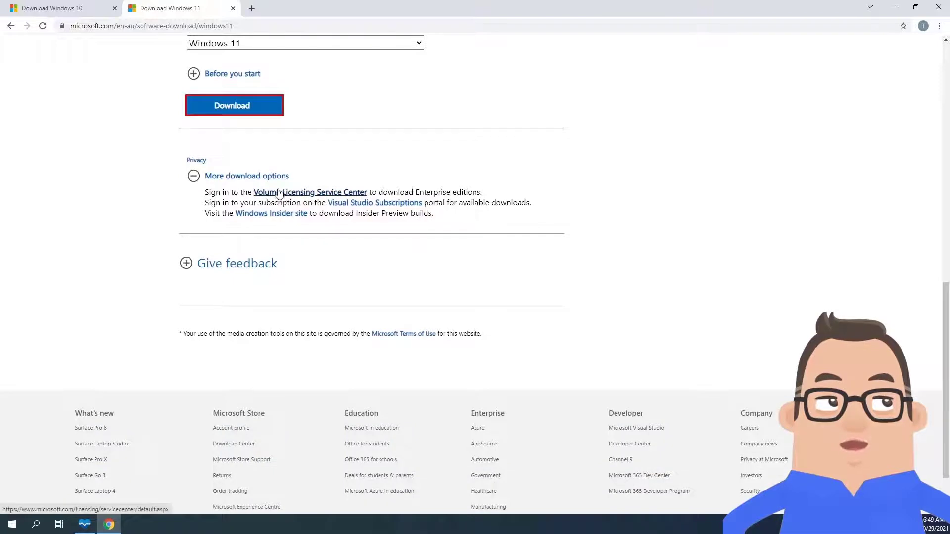
scroll(245, 208, "down", 2)
left_click(249, 218)
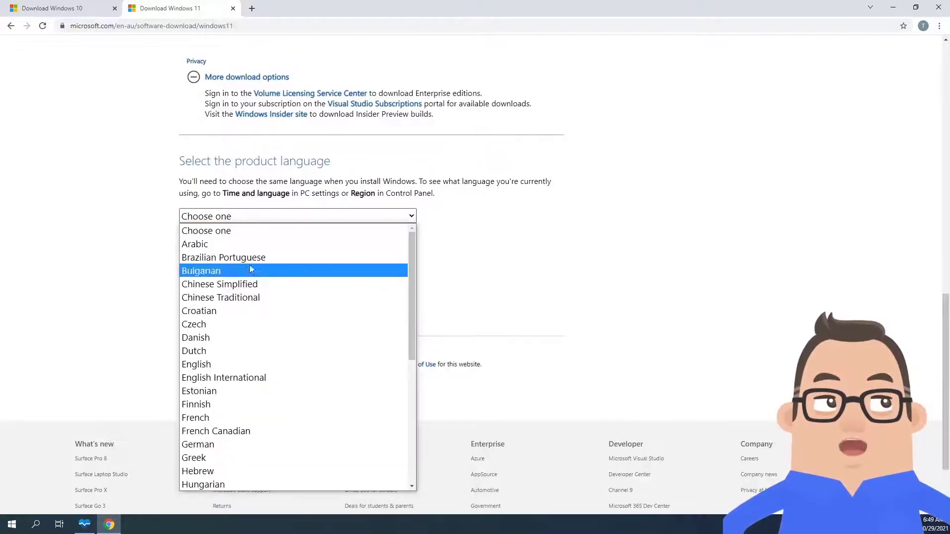
scroll(250, 281, "down", 4)
scroll(250, 282, "up", 4)
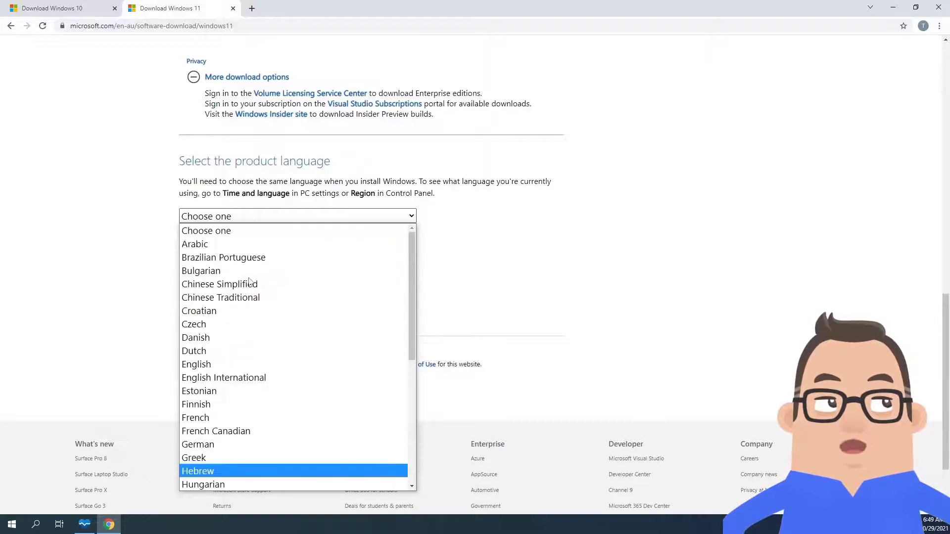
left_click(229, 364)
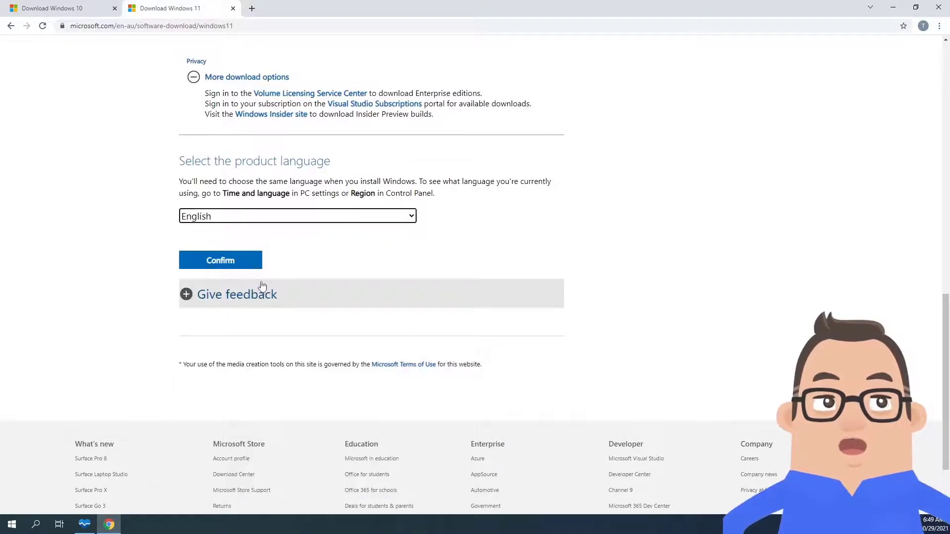
left_click(243, 270)
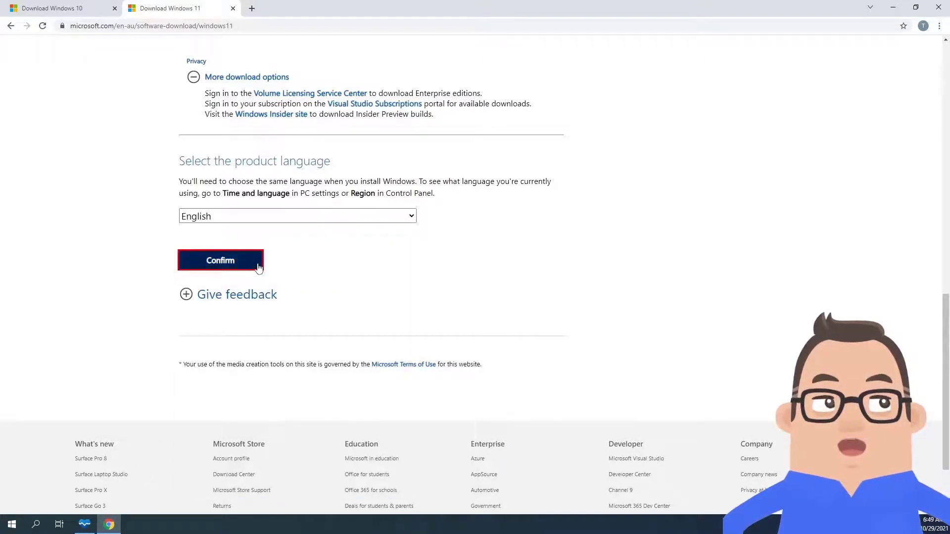
Step: Start the 64-bit download of the Windows 11 English ISO and access the options for the downloading file
scroll(233, 268, "down", 1)
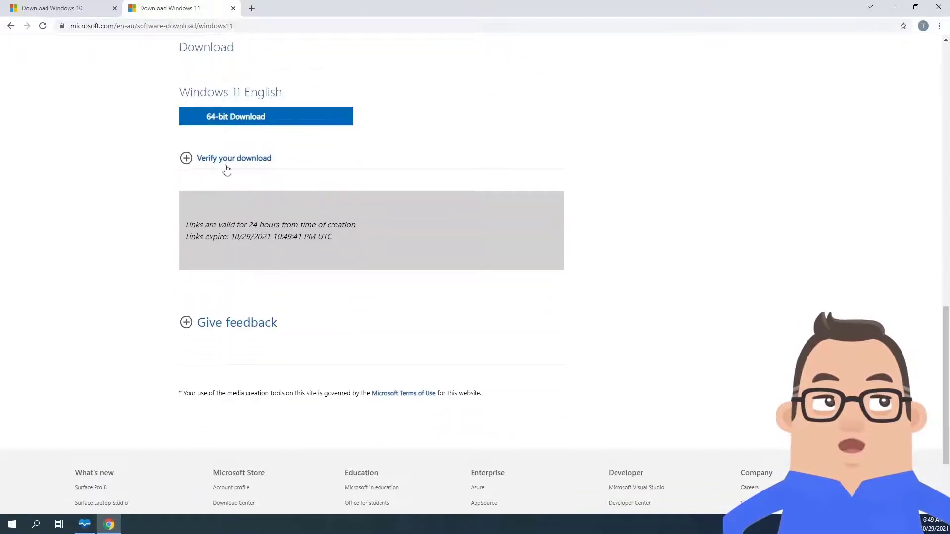
left_click(294, 120)
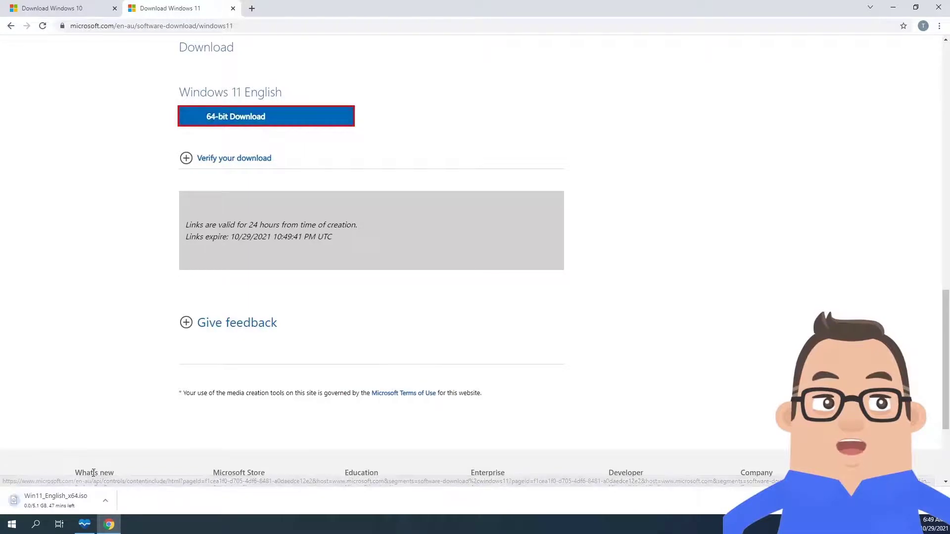
left_click(106, 501)
left_click(110, 506)
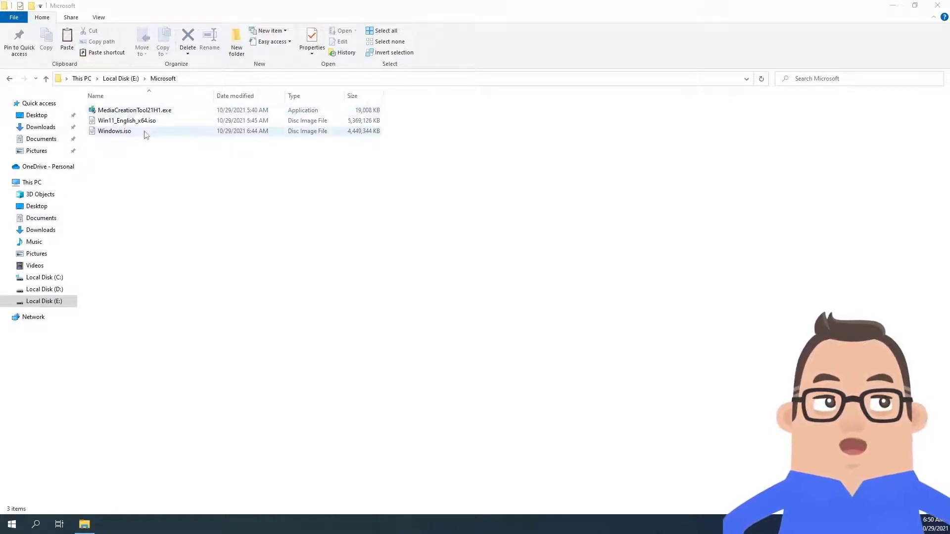
Step: Extract Windows.iso with 7-Zip into the E:\Microsoft\Windows\ folder using full pathnames, and open the extracted Windows folder
left_click(159, 124)
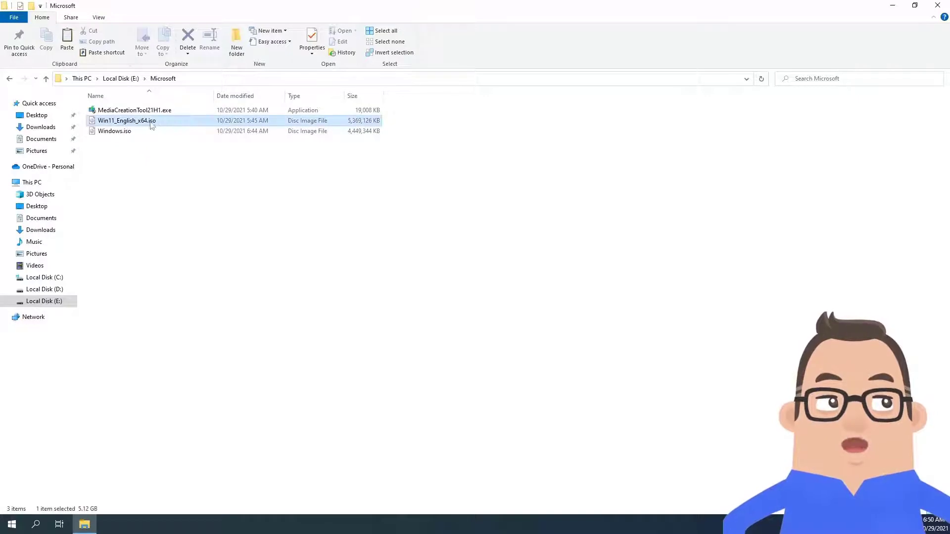
left_click(169, 132)
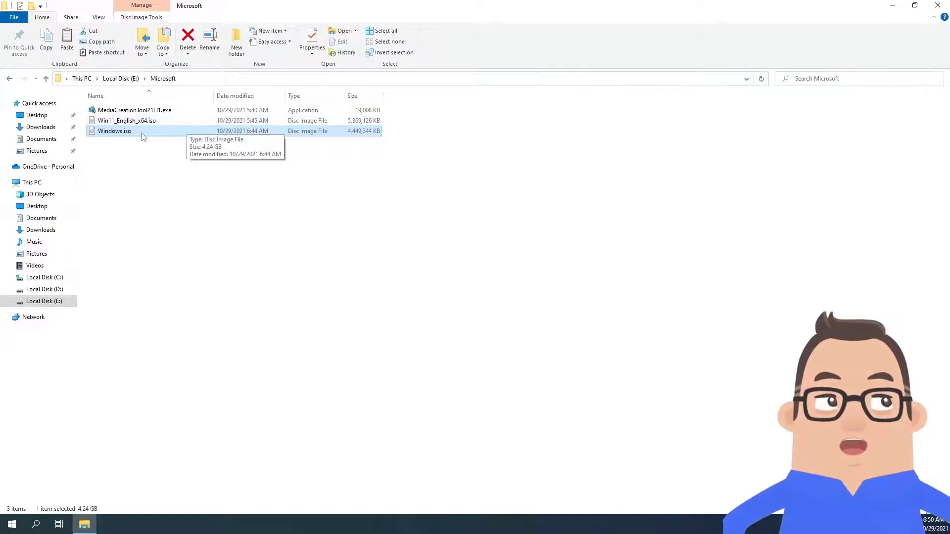
double_click(119, 131)
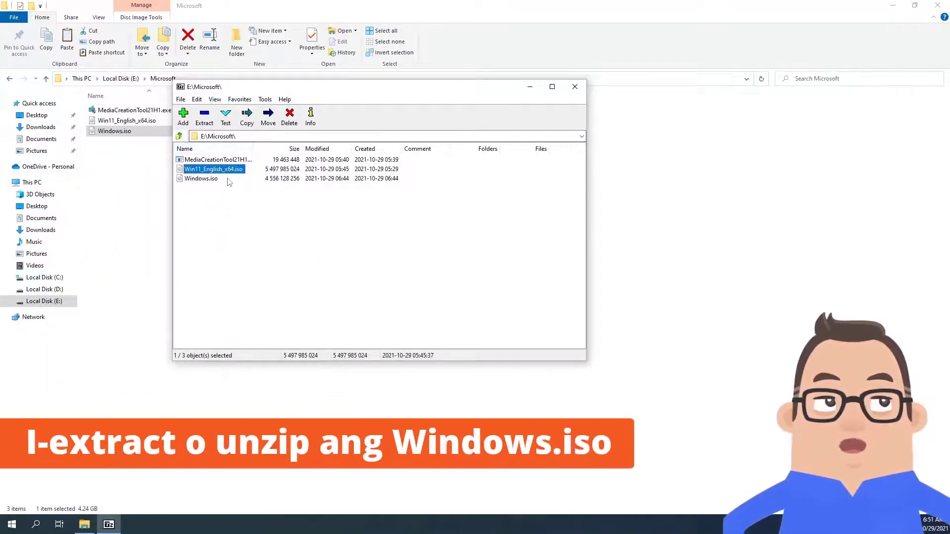
left_click(210, 180)
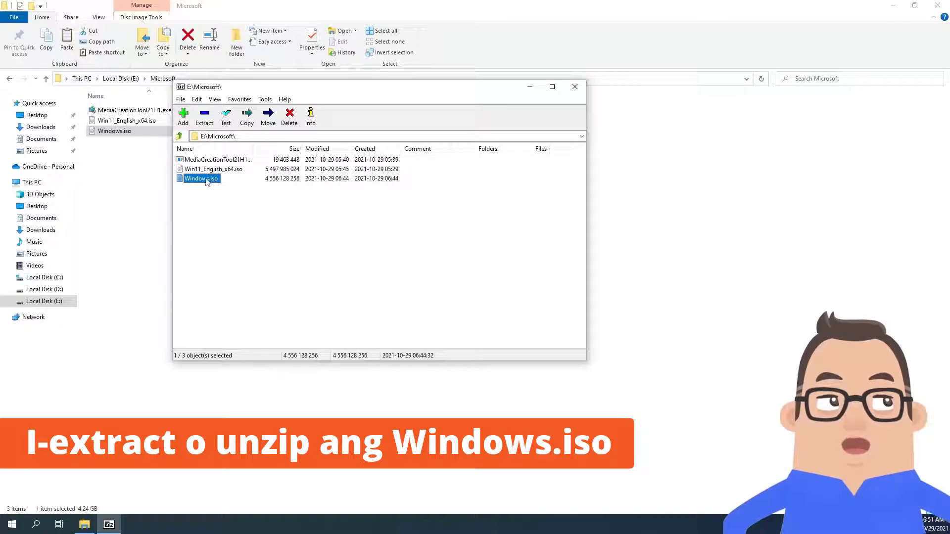
left_click(205, 118)
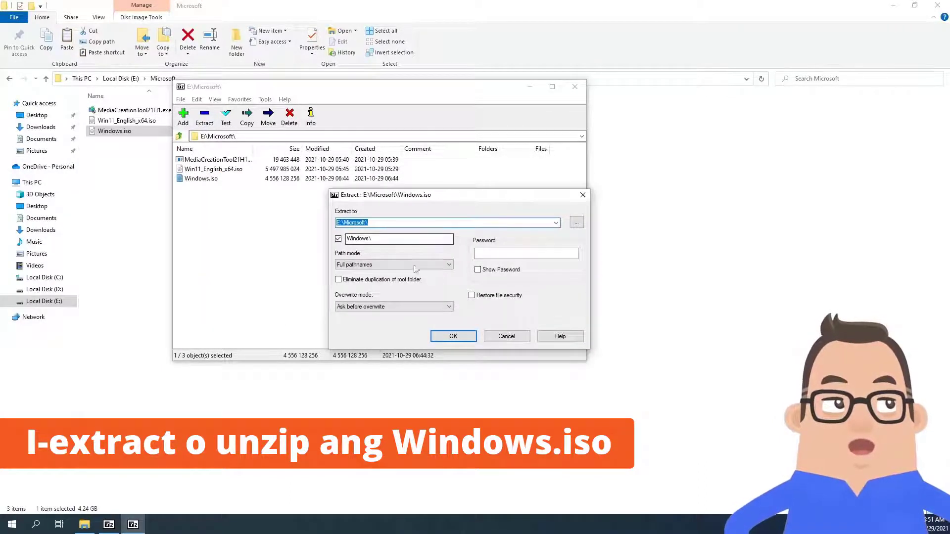
left_click(453, 336)
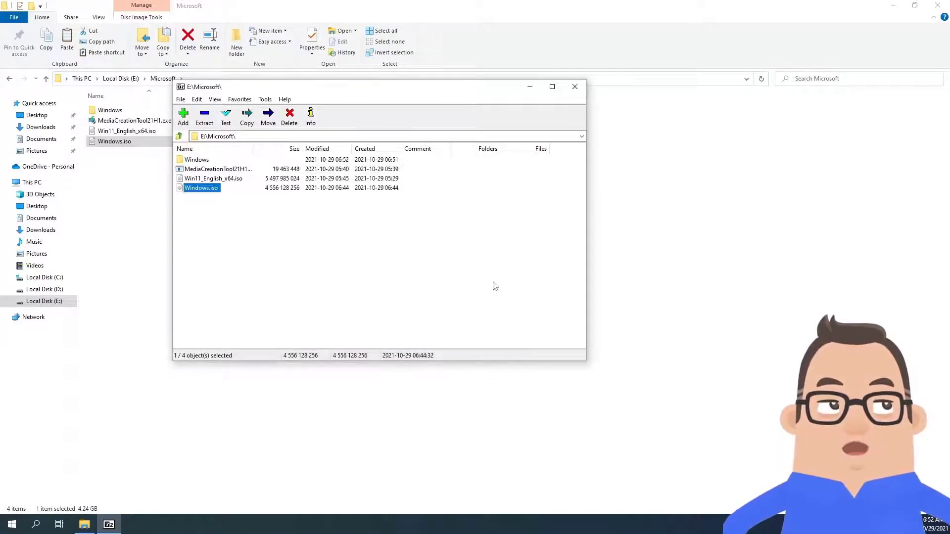
left_click(574, 87)
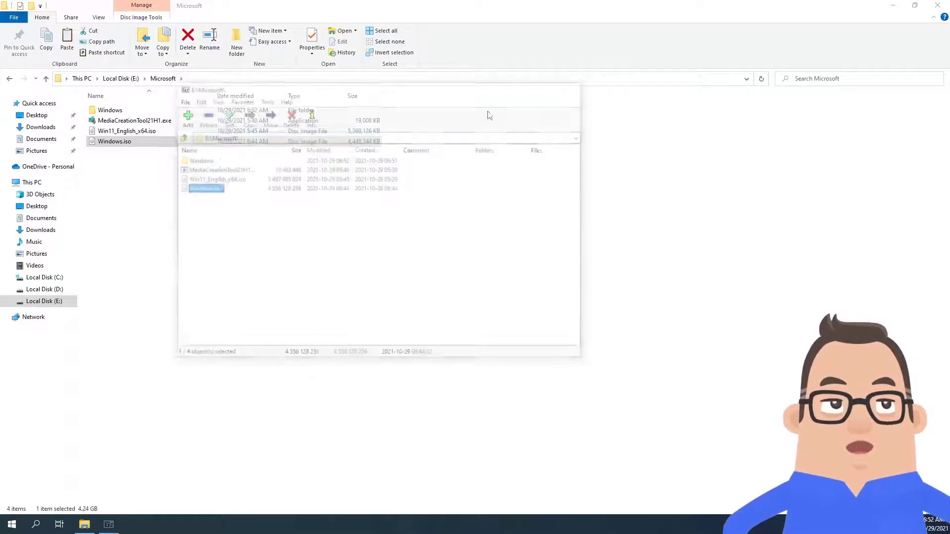
double_click(132, 110)
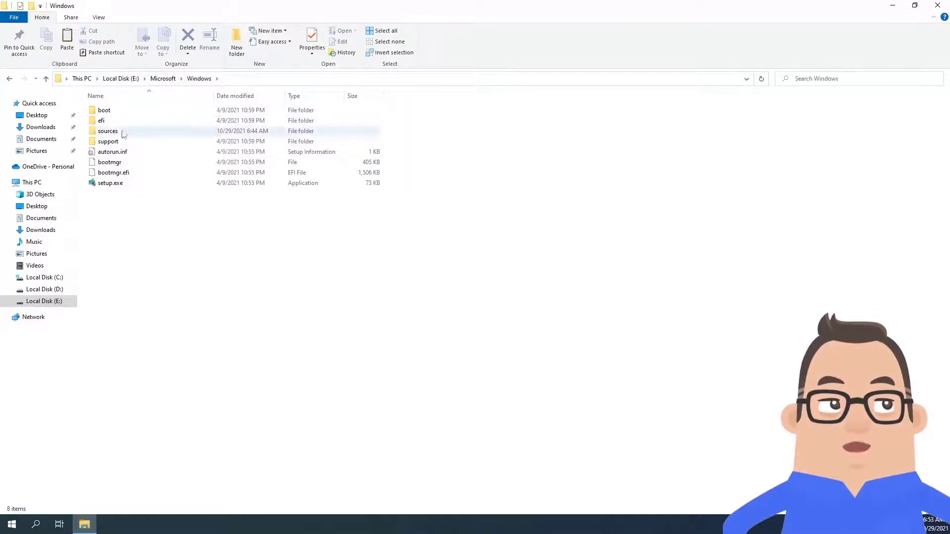
Step: Permanently delete install.esd from the sources folder of the extracted Windows 10 files and confirm the deletion
left_click(119, 137)
double_click(119, 137)
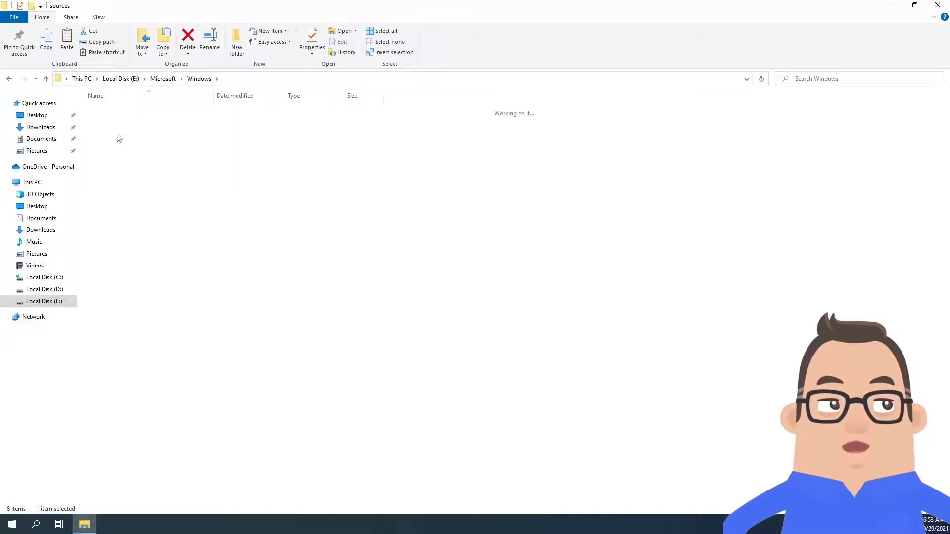
scroll(198, 248, "down", 10)
scroll(198, 247, "down", 20)
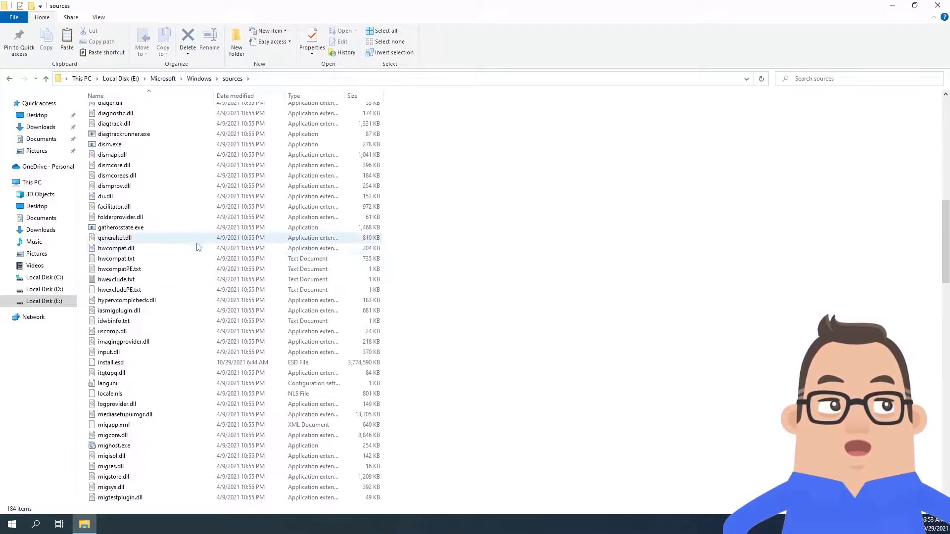
scroll(198, 245, "down", 8)
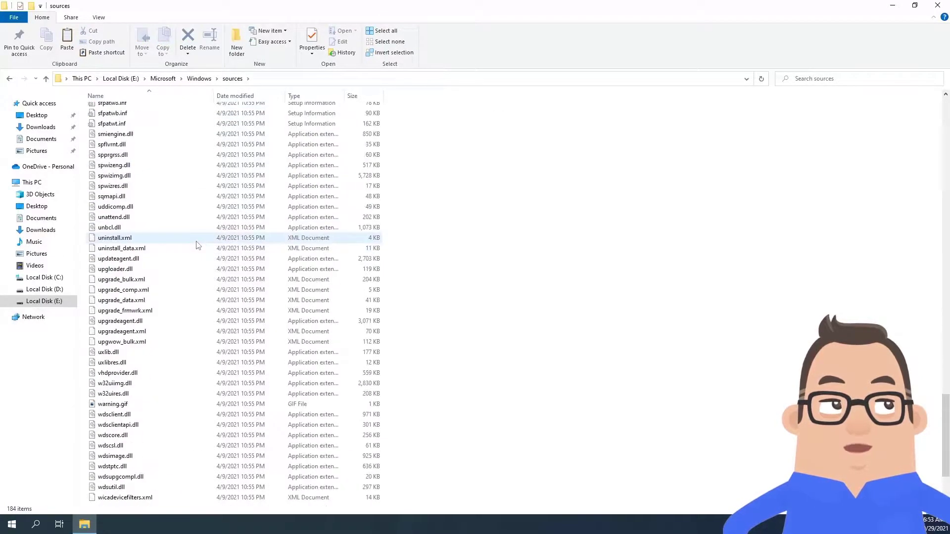
scroll(198, 245, "up", 12)
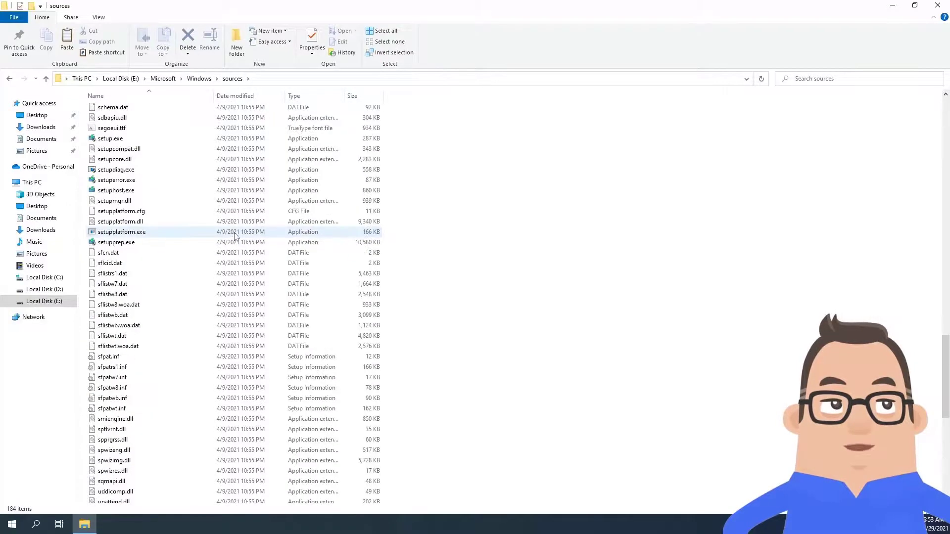
scroll(235, 235, "up", 20)
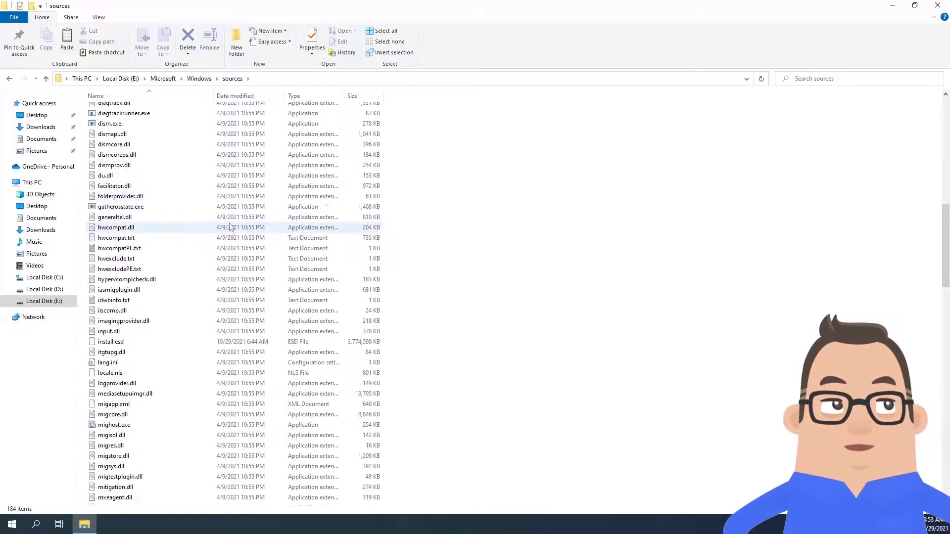
left_click(157, 341)
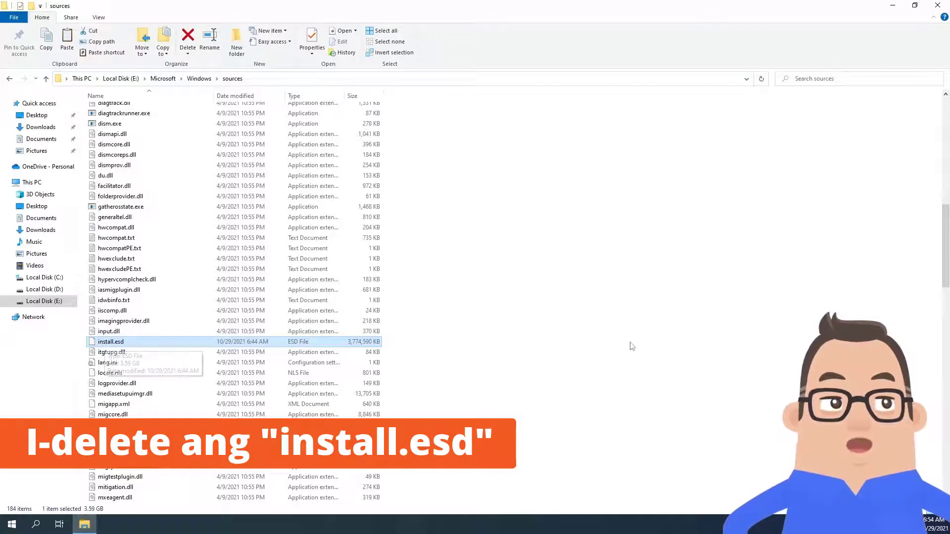
key("shift+Delete")
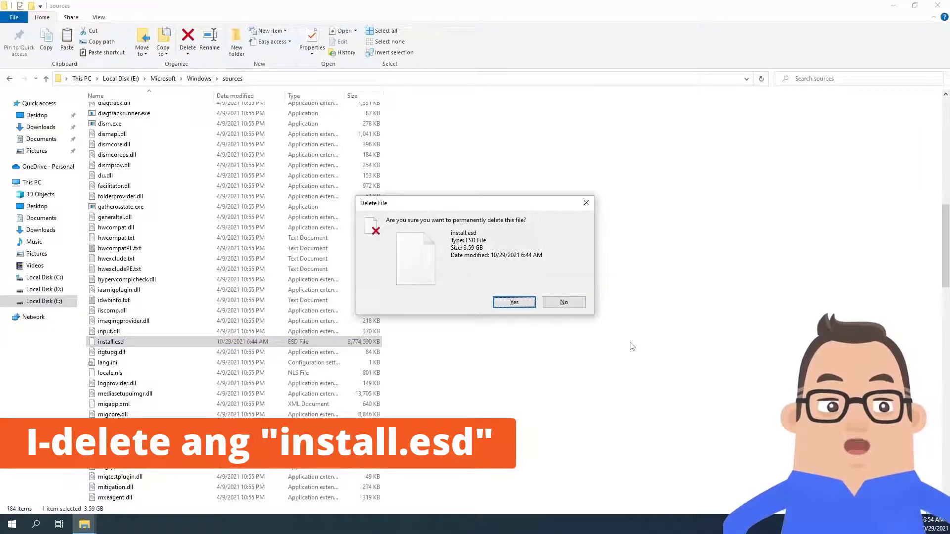
key("Return")
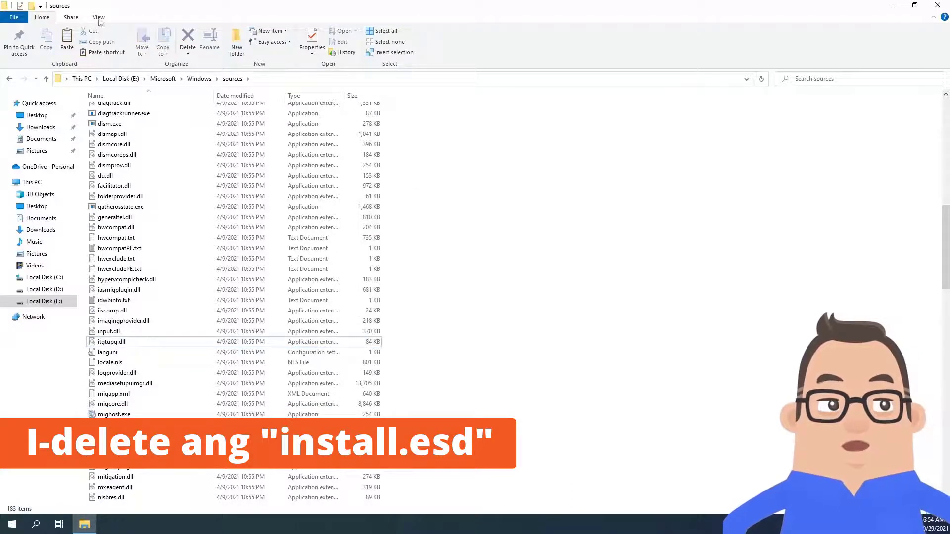
Step: Return to the E:\Microsoft folder and mount Win11_English_x64.iso as a virtual DVD drive
left_click(171, 80)
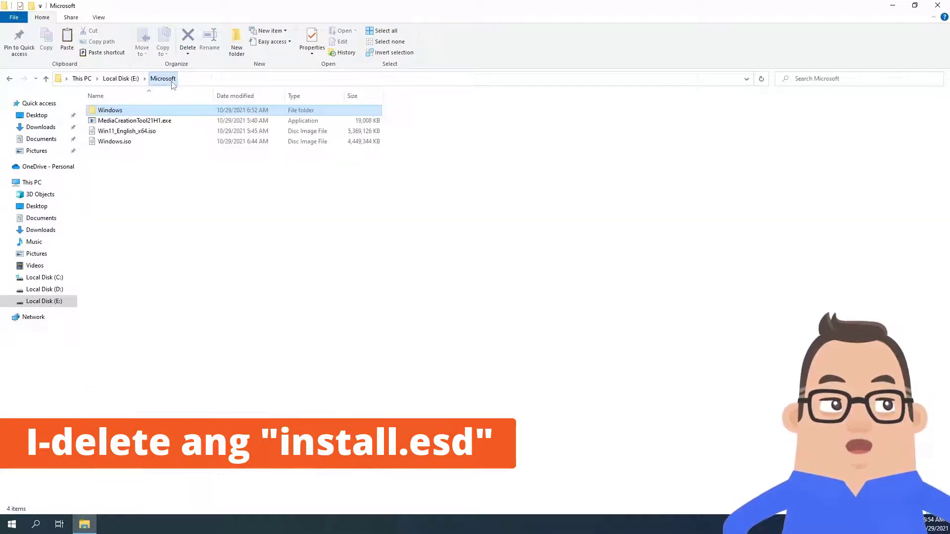
left_click(152, 161)
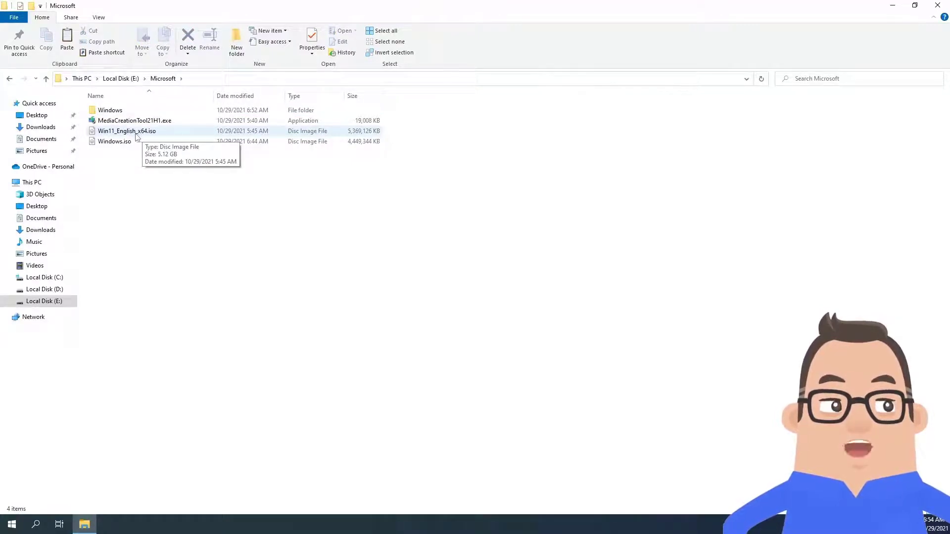
double_click(136, 133)
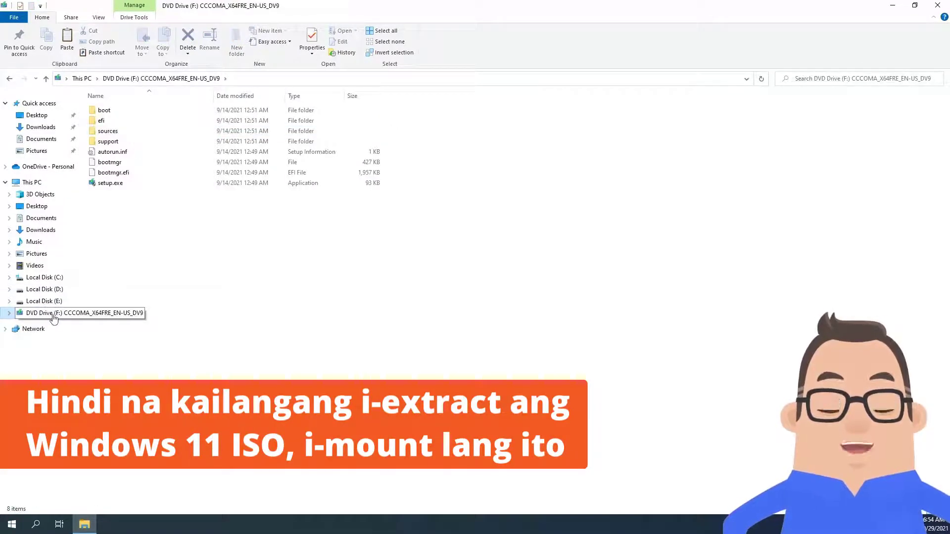
Step: Copy install.wim from the mounted Windows 11 drive's sources folder into E:\Microsoft\Windows\sources using TeraCopy
double_click(115, 132)
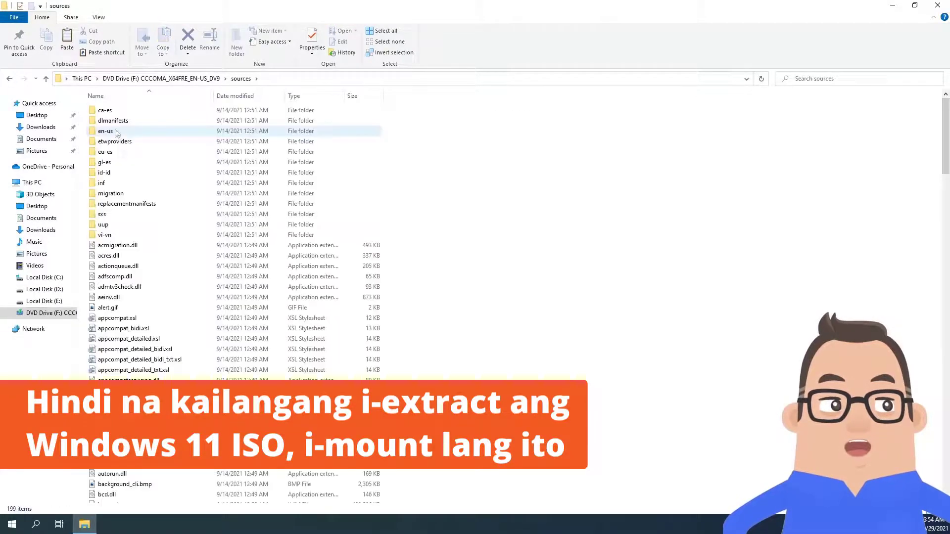
scroll(153, 177, "down", 20)
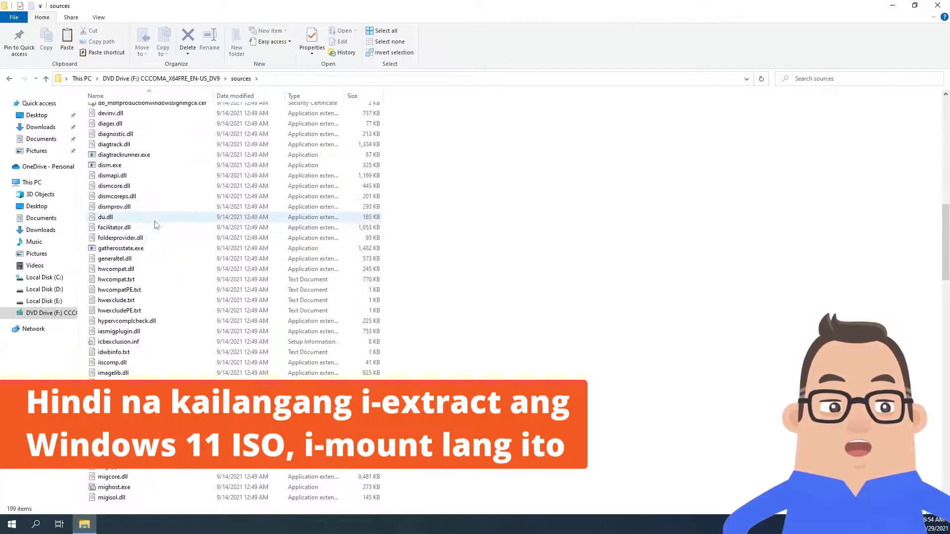
left_click(144, 248)
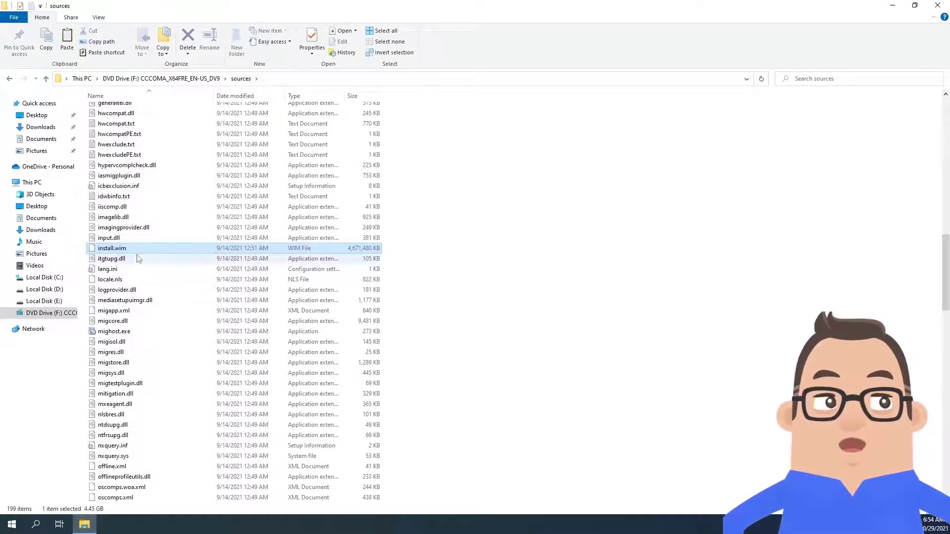
left_click(12, 80)
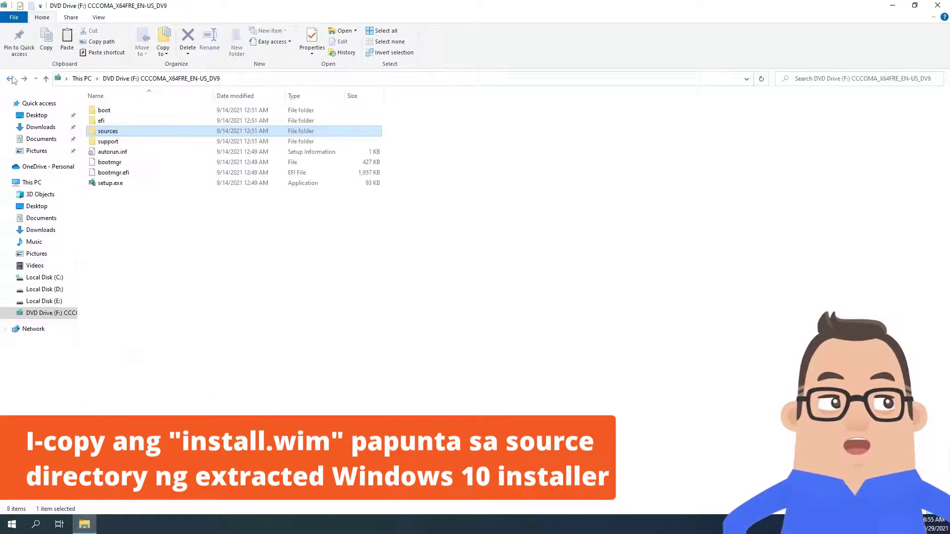
left_click(11, 79)
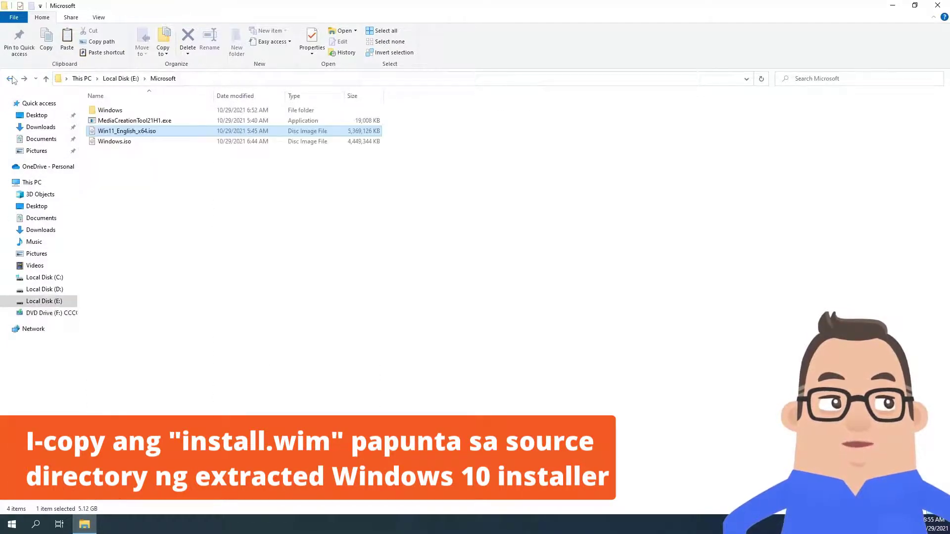
double_click(129, 111)
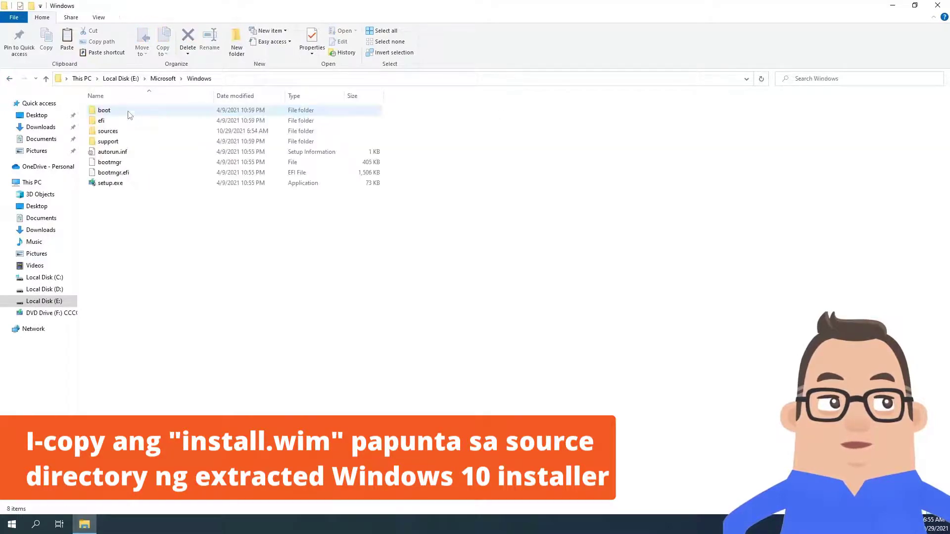
left_click(116, 132)
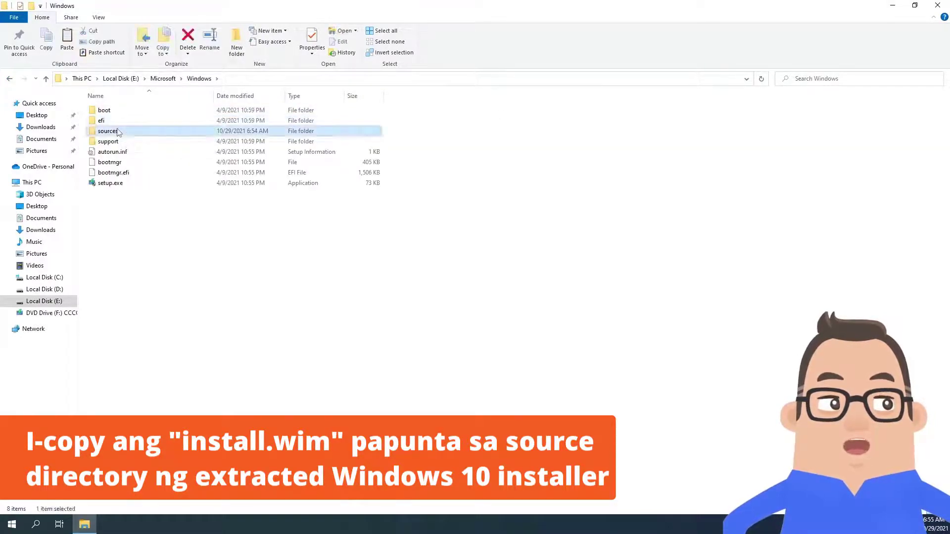
double_click(118, 132)
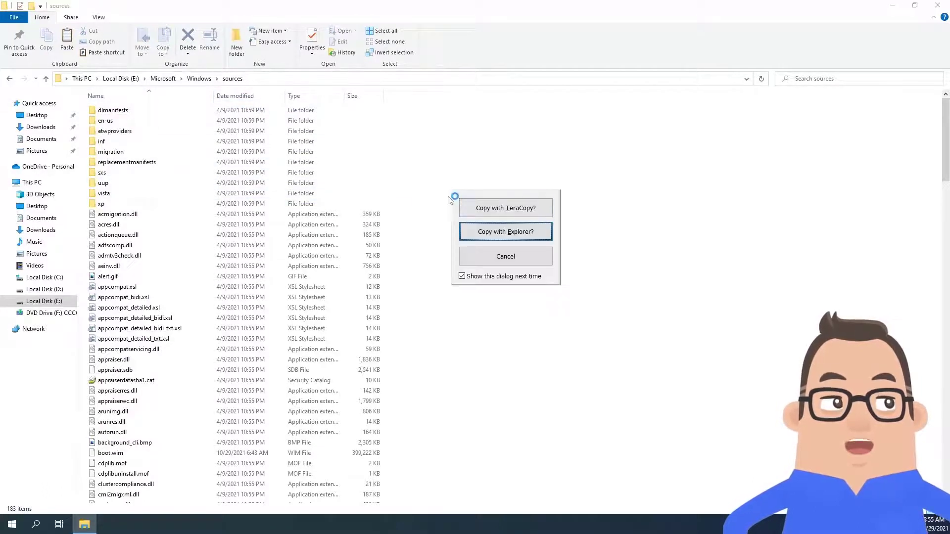
left_click(505, 205)
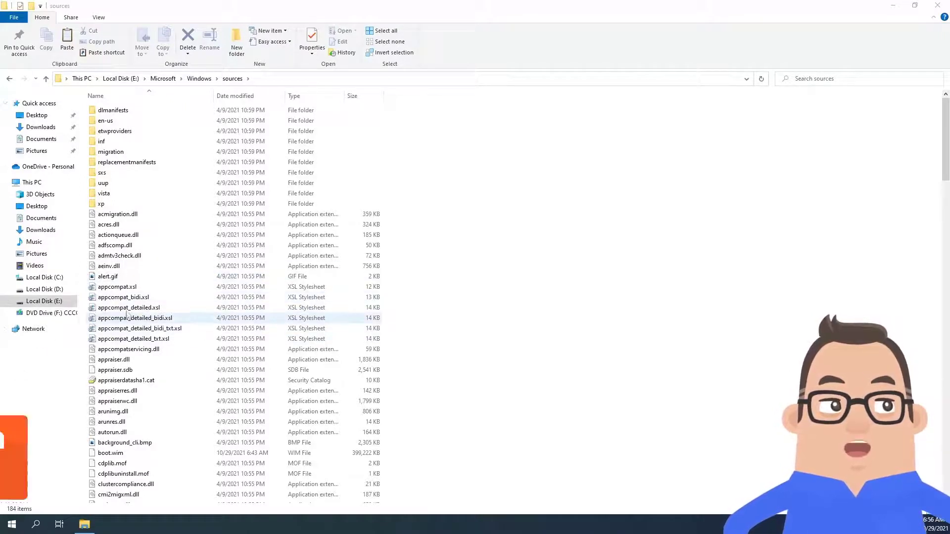
Step: Eject the mounted Windows 11 DVD drive (F:)
left_click(43, 313)
right_click(44, 313)
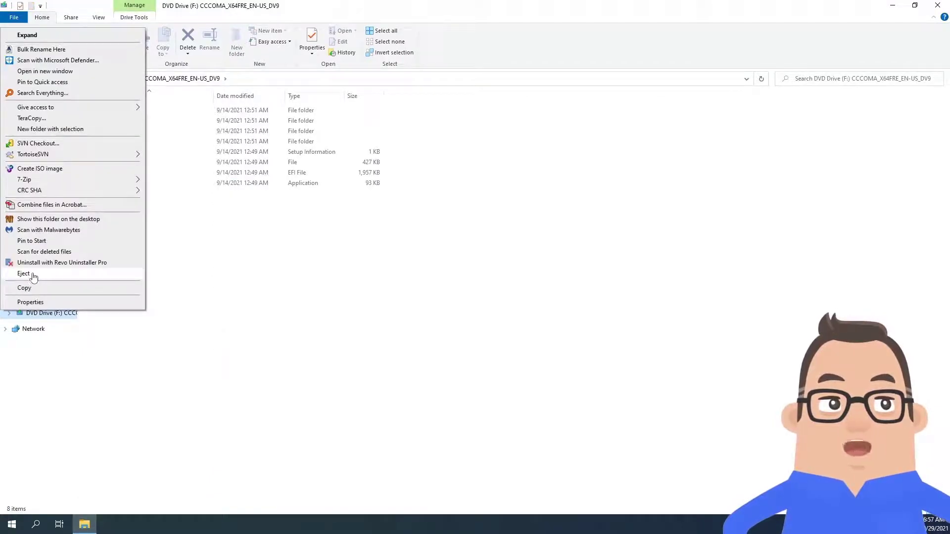
left_click(34, 275)
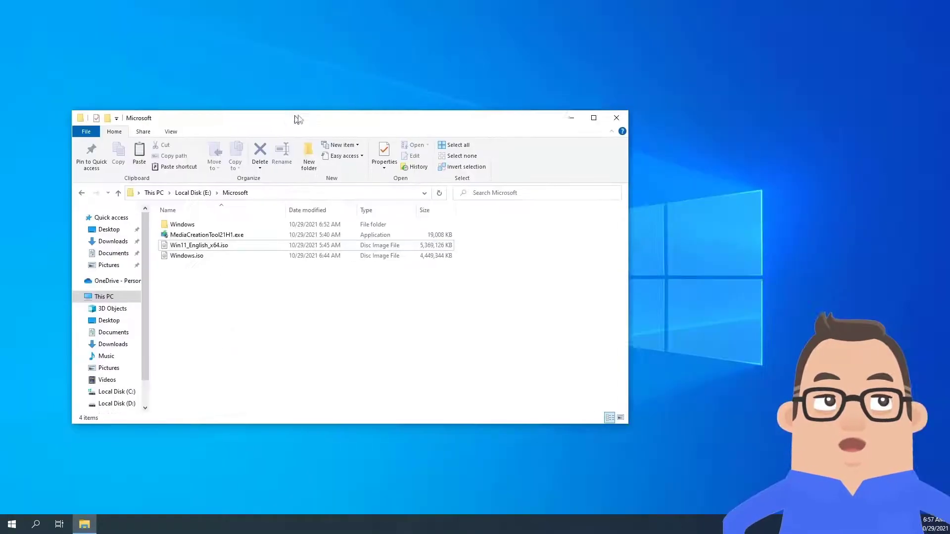
Step: Maximize the E:\Microsoft folder window and open the extracted Windows folder
double_click(332, 120)
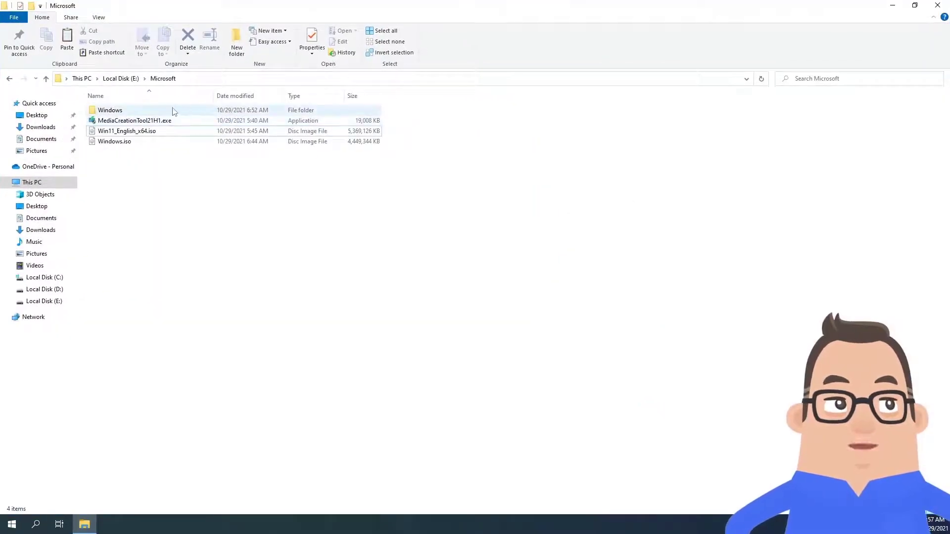
mouse_move(124, 112)
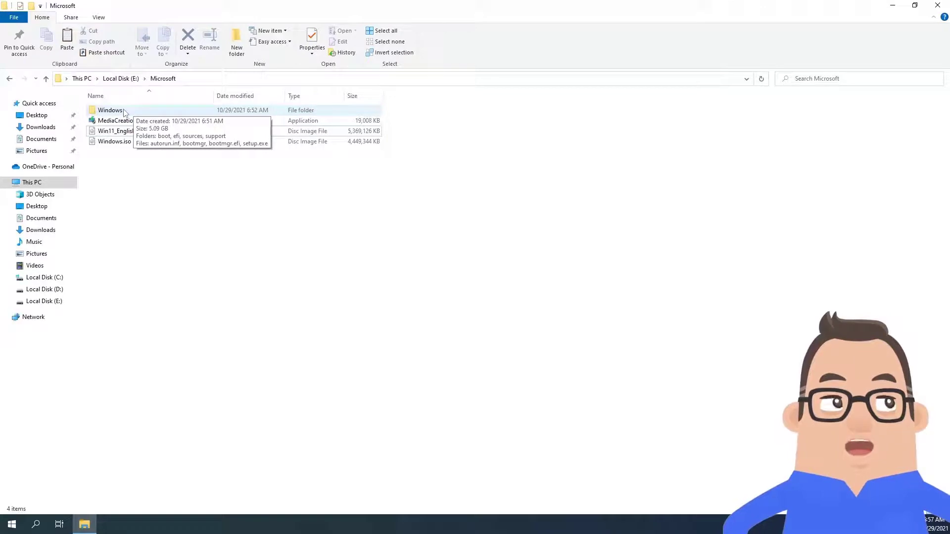
left_click(132, 111)
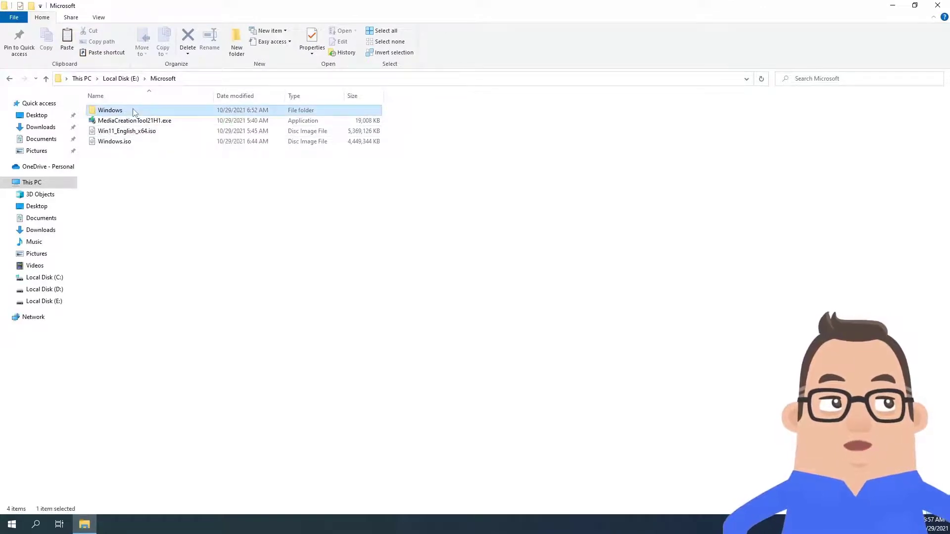
double_click(133, 112)
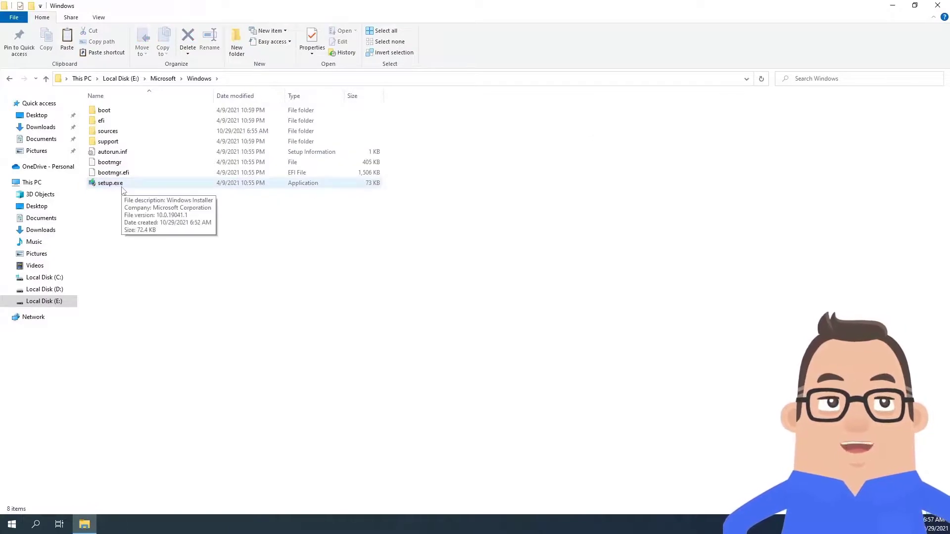
Step: Run setup.exe from the extracted Windows folder and accept the license terms in Windows 10 Setup
left_click(122, 186)
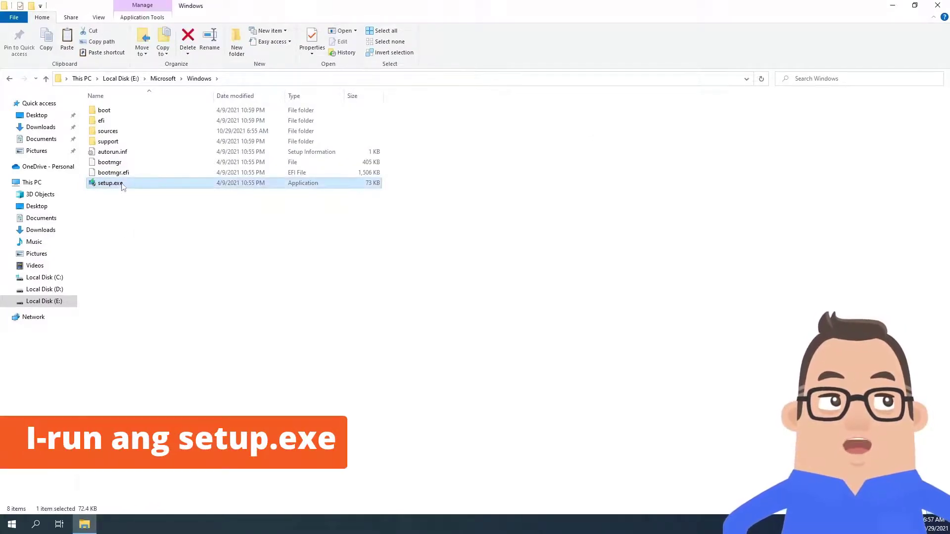
double_click(122, 186)
left_click(452, 364)
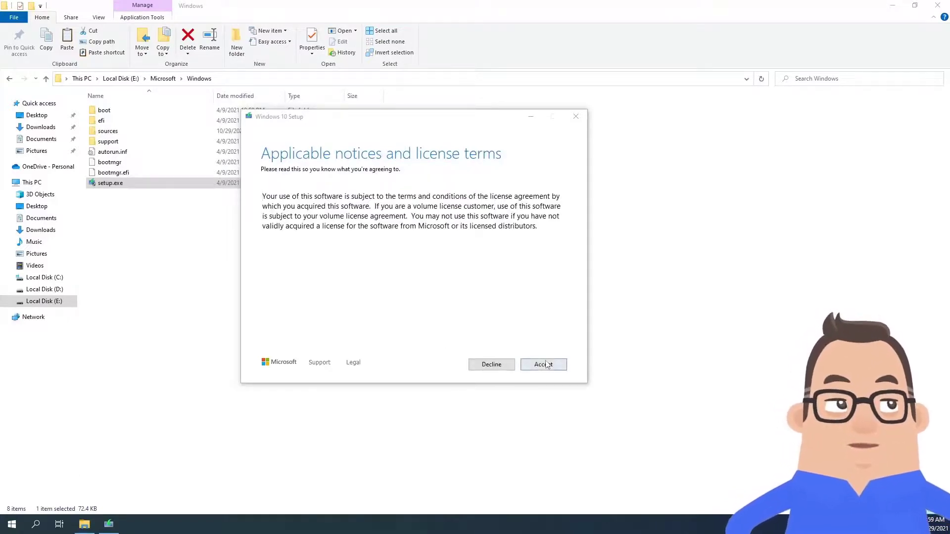
left_click(546, 368)
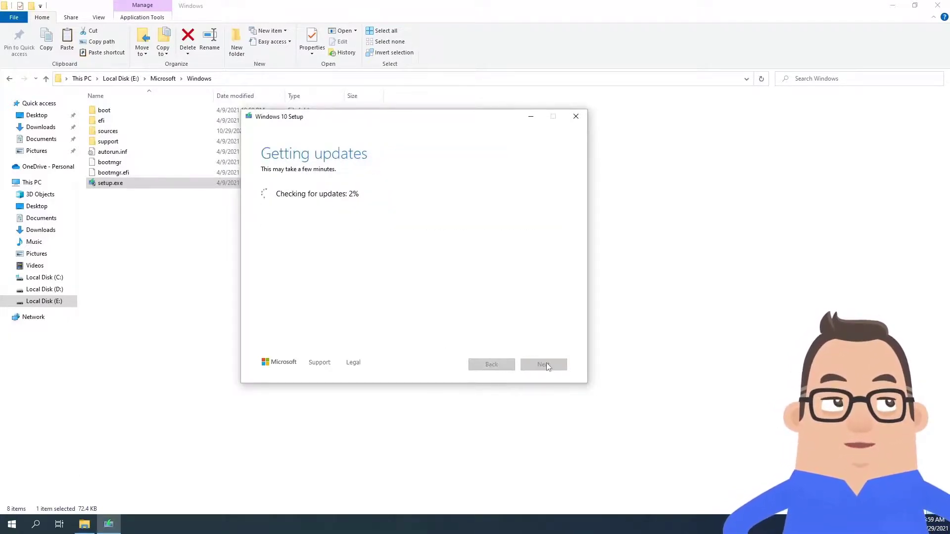